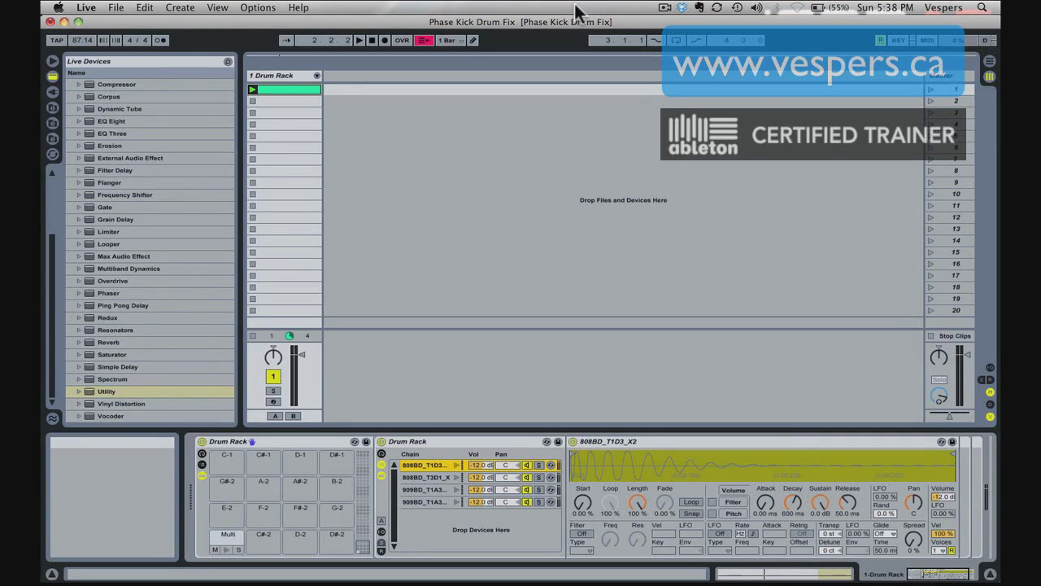
# - Show the nested kick chains on the Drum Rack's Multi pad and select the 808BD_T3D1_X chain
pyautogui.click(289, 79)
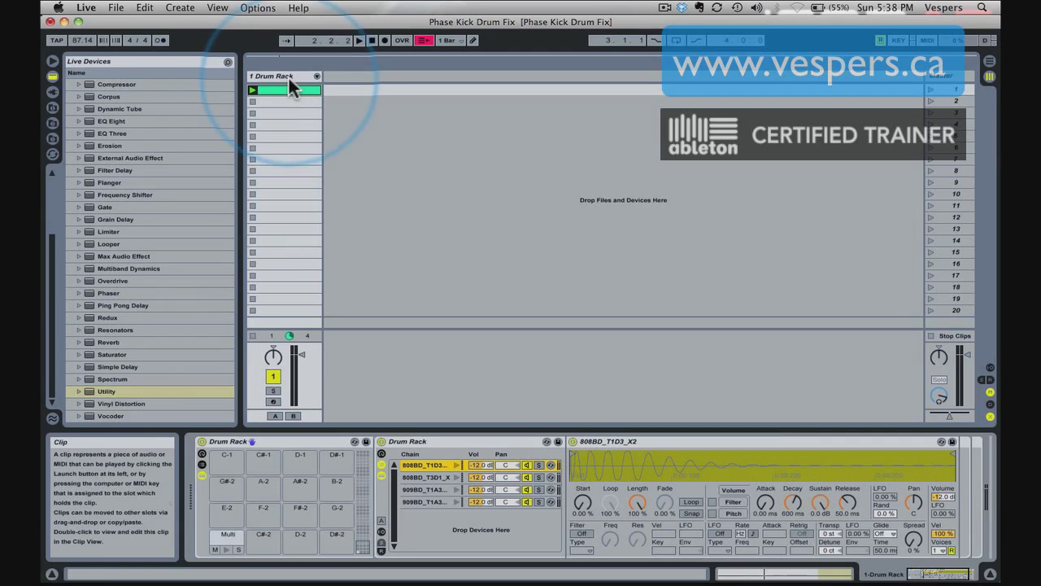
pyautogui.click(261, 439)
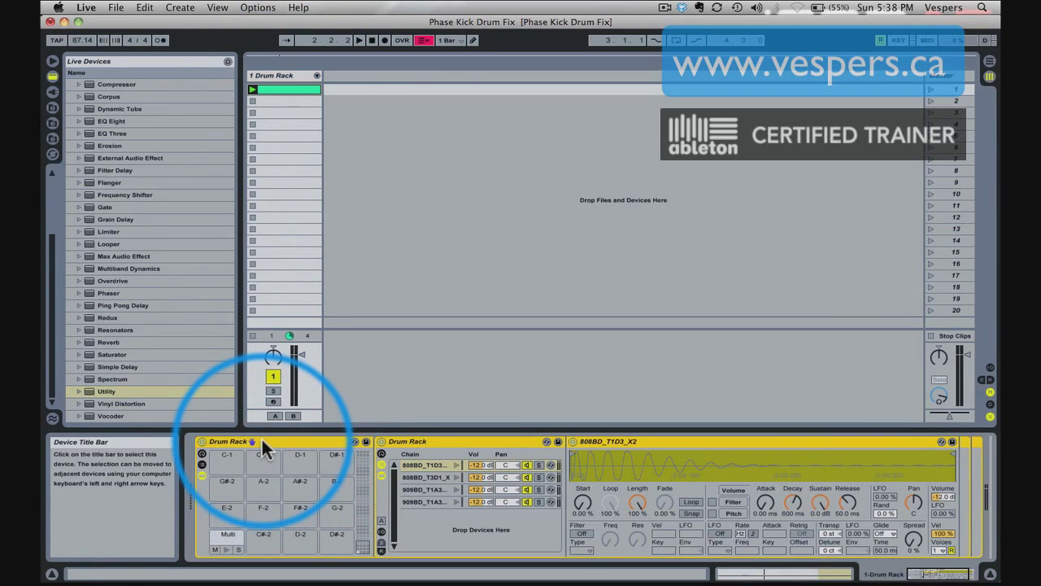
pyautogui.click(229, 538)
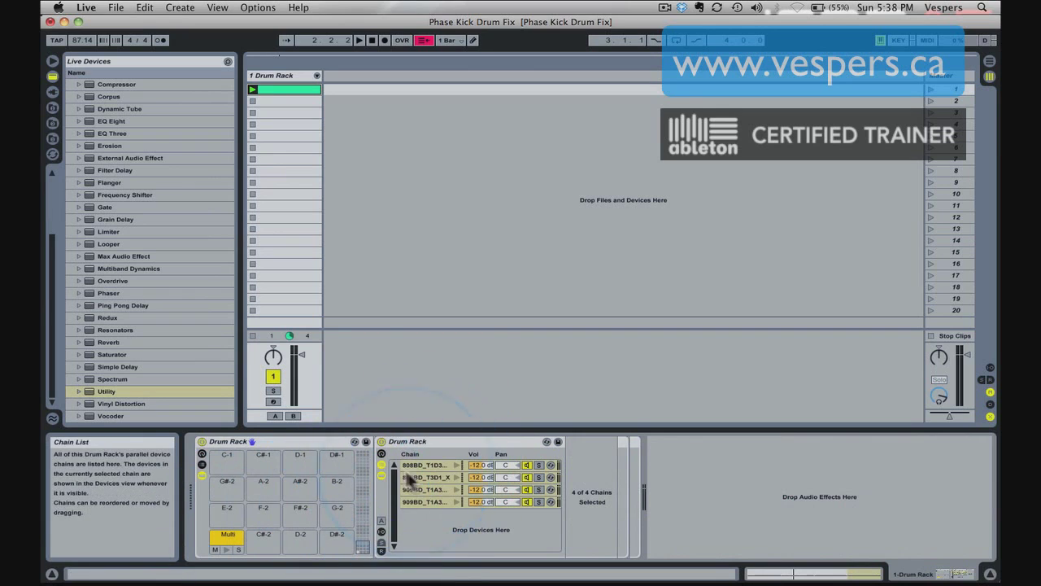
pyautogui.click(437, 442)
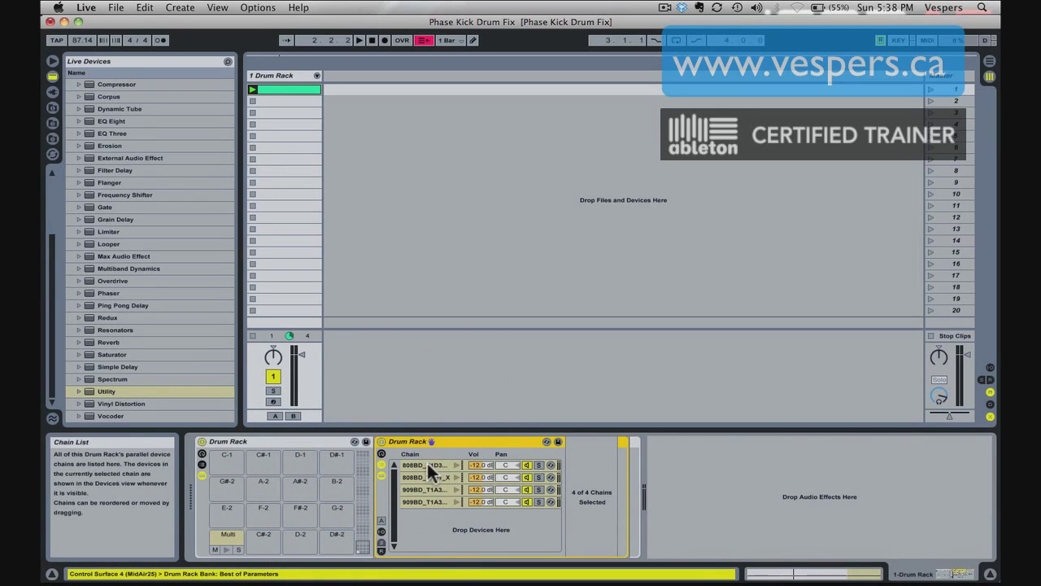
pyautogui.click(426, 472)
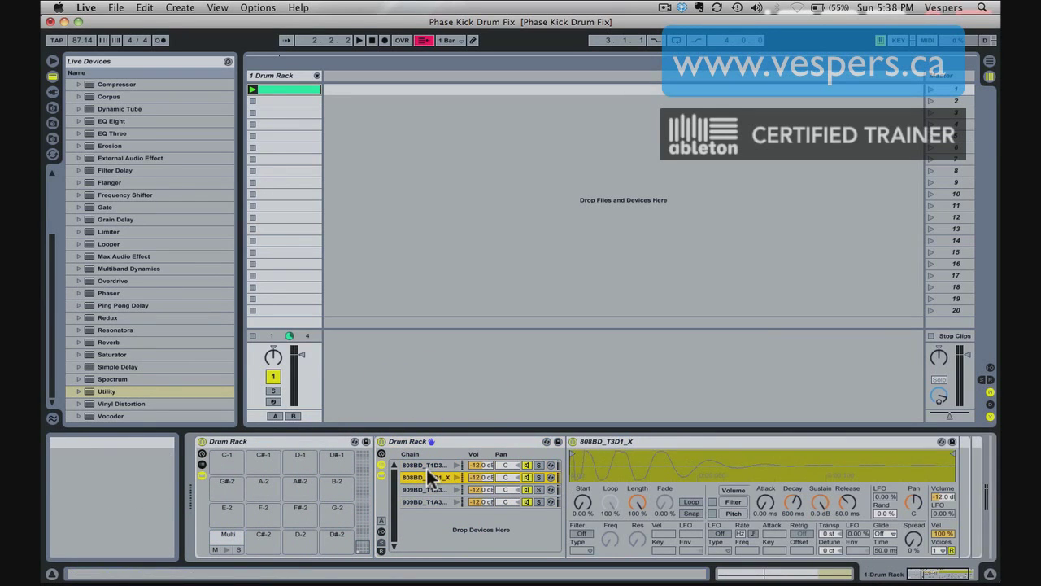
# - Browse through the nested Drum Rack's four kick chains to view each sample's waveform
pyautogui.press('Down')
pyautogui.press('Down')
pyautogui.press('Up')
pyautogui.press('Up')
pyautogui.press('Down')
pyautogui.press('Down')
pyautogui.press('Up')
pyautogui.press('Up')
pyautogui.press('Up')
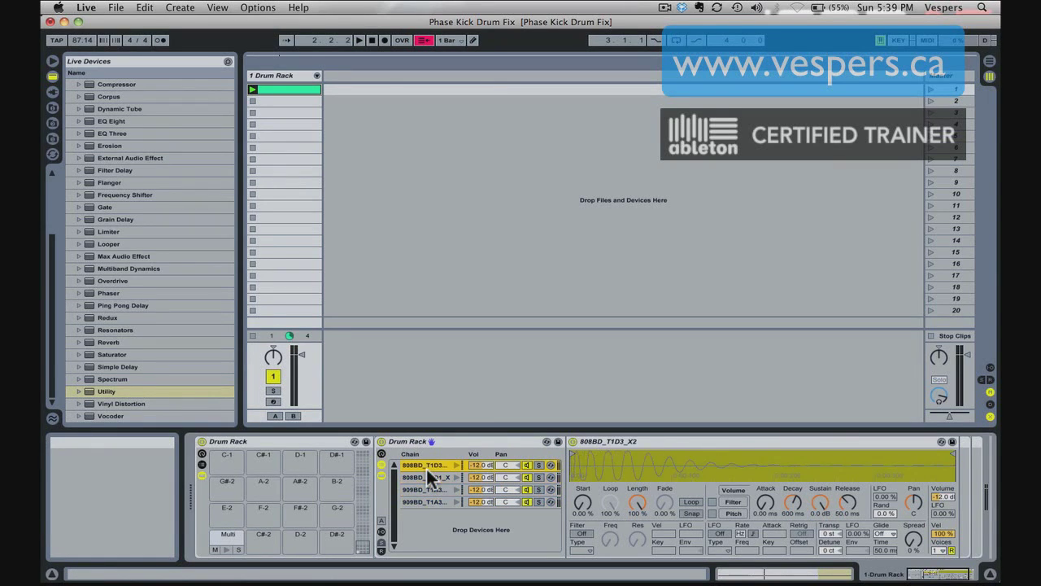
pyautogui.press('Down')
pyautogui.press('Down')
pyautogui.press('Up')
pyautogui.press('Up')
# - View the MIDI notes of the Drum Rack clip, return to the devices and launch the clip
pyautogui.doubleClick(283, 87)
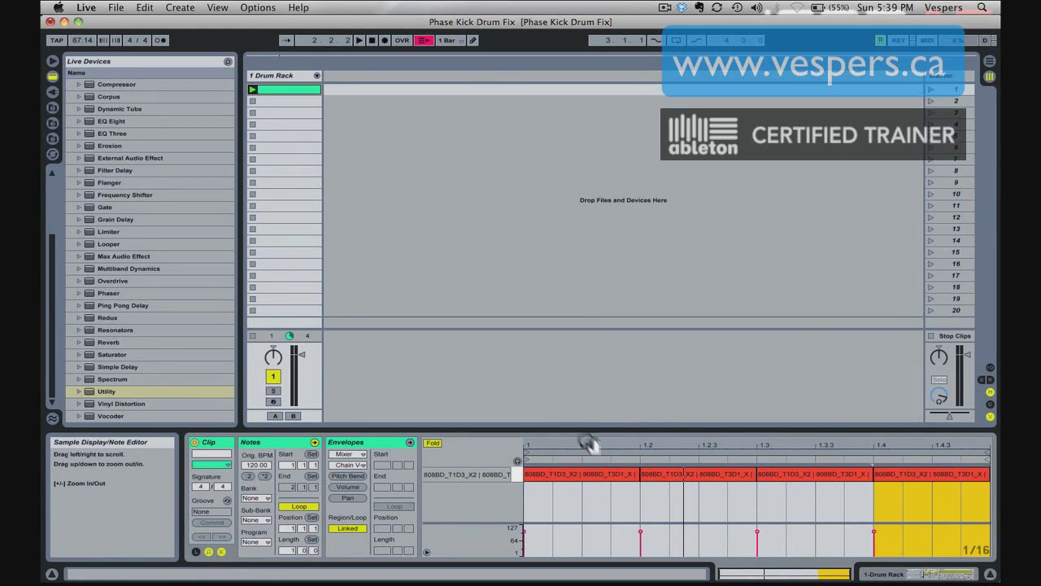
pyautogui.hotkey('shift', 'Tab')
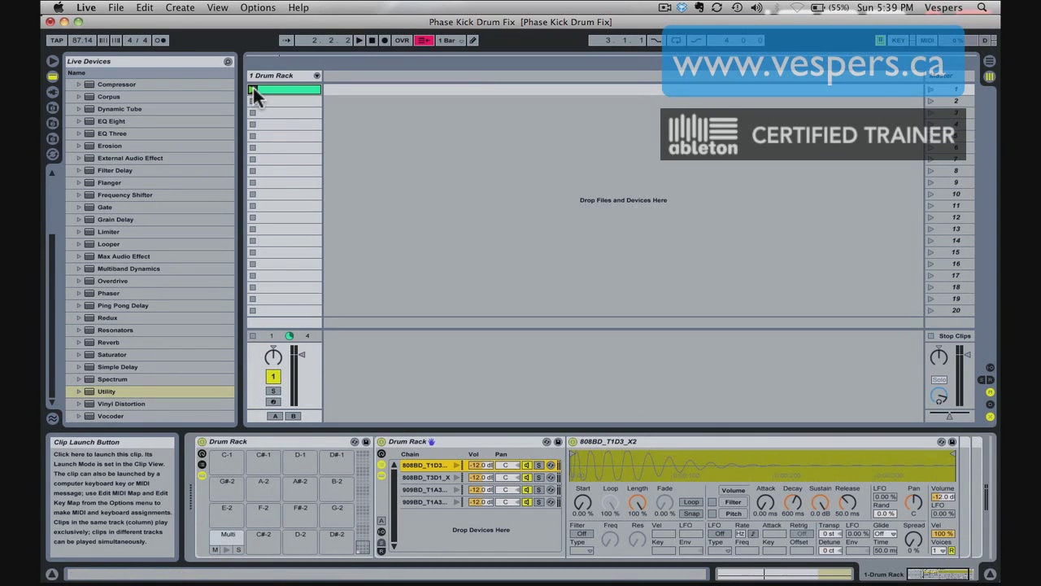
pyautogui.click(253, 88)
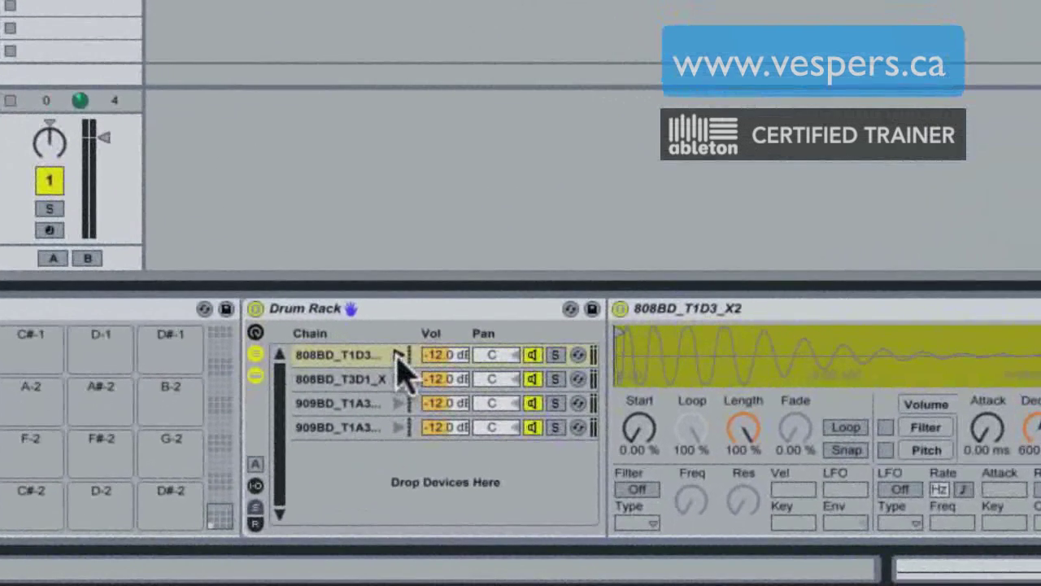
# - Audition each of the four layered 808 and 909 kick chains individually
pyautogui.click(399, 355)
pyautogui.click(398, 379)
pyautogui.click(399, 403)
pyautogui.click(398, 428)
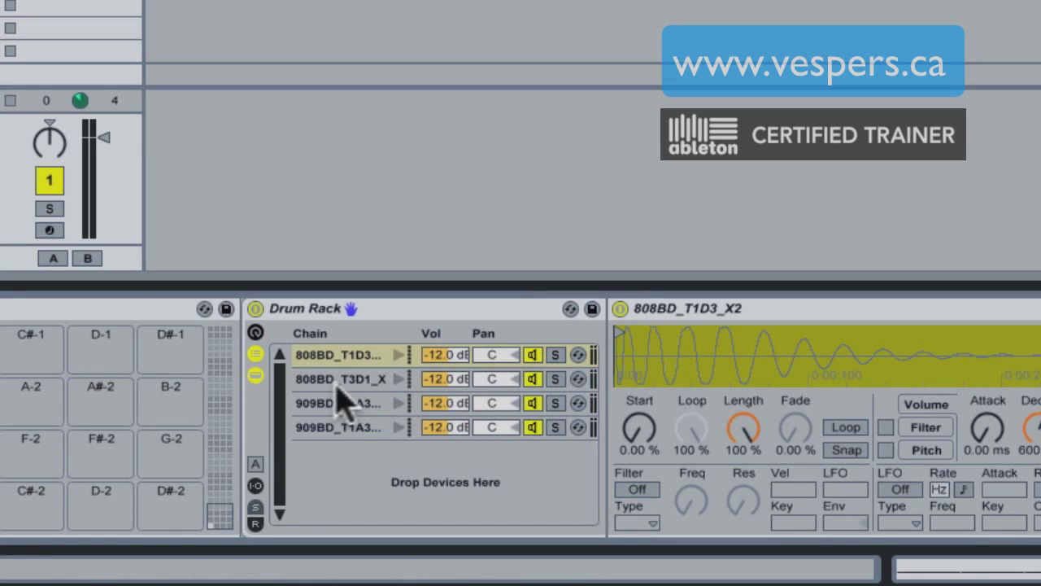
# - Examine the opening waveform direction of the 808BD_T1D3_X2 and 808BD_T3D1_X kick samples up close
pyautogui.moveTo(615, 353); pyautogui.dragTo(616, 447)
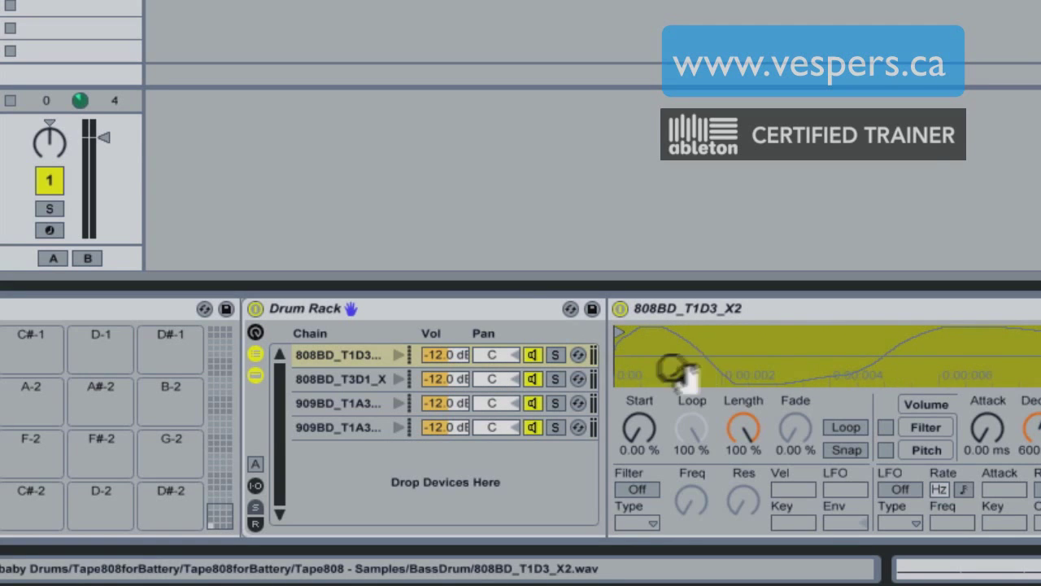
pyautogui.moveTo(623, 365); pyautogui.dragTo(623, 399)
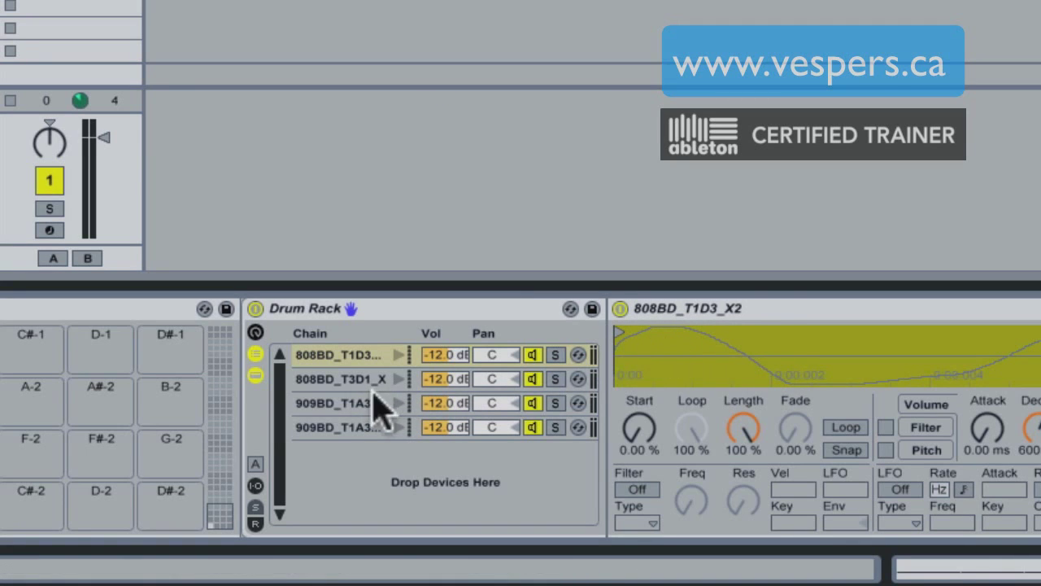
pyautogui.click(348, 378)
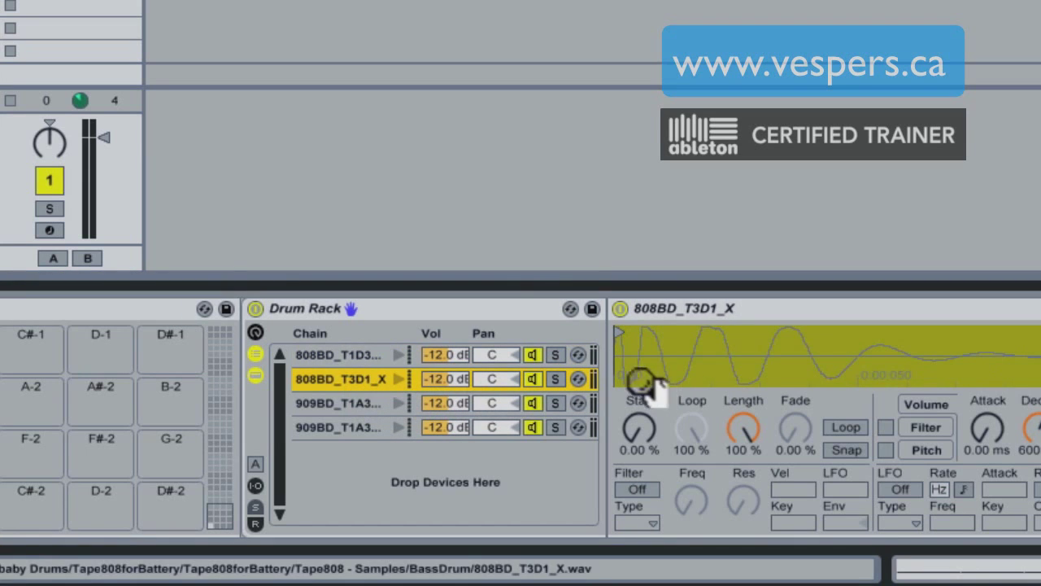
pyautogui.moveTo(623, 333); pyautogui.dragTo(635, 358)
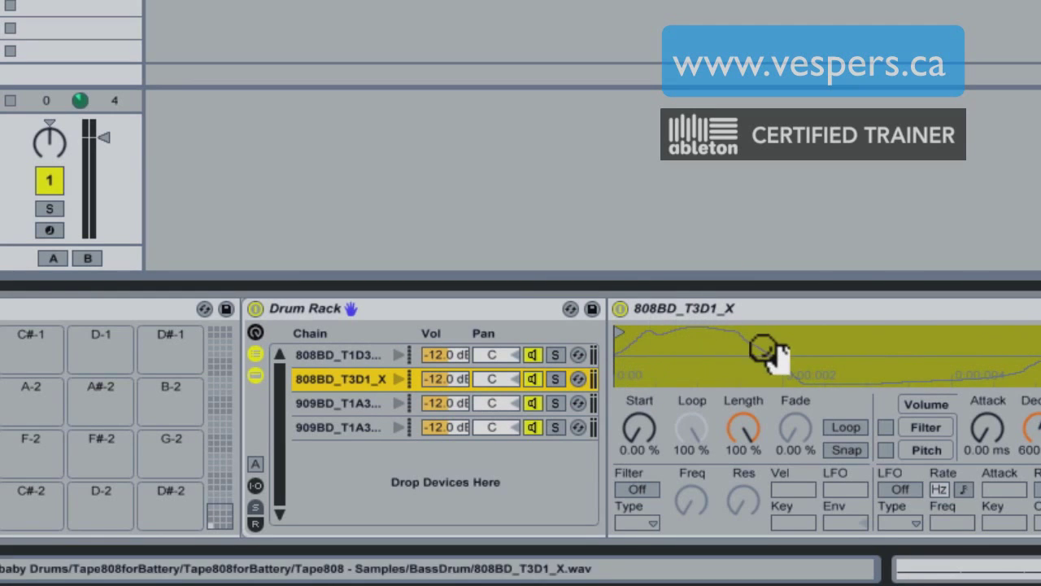
# - Examine the opening waveform direction of the 909BD_T1A3D1V2_Orig and 909BD_T1A3D1V3_X kick samples up close
pyautogui.click(345, 404)
pyautogui.moveTo(623, 353); pyautogui.dragTo(610, 370)
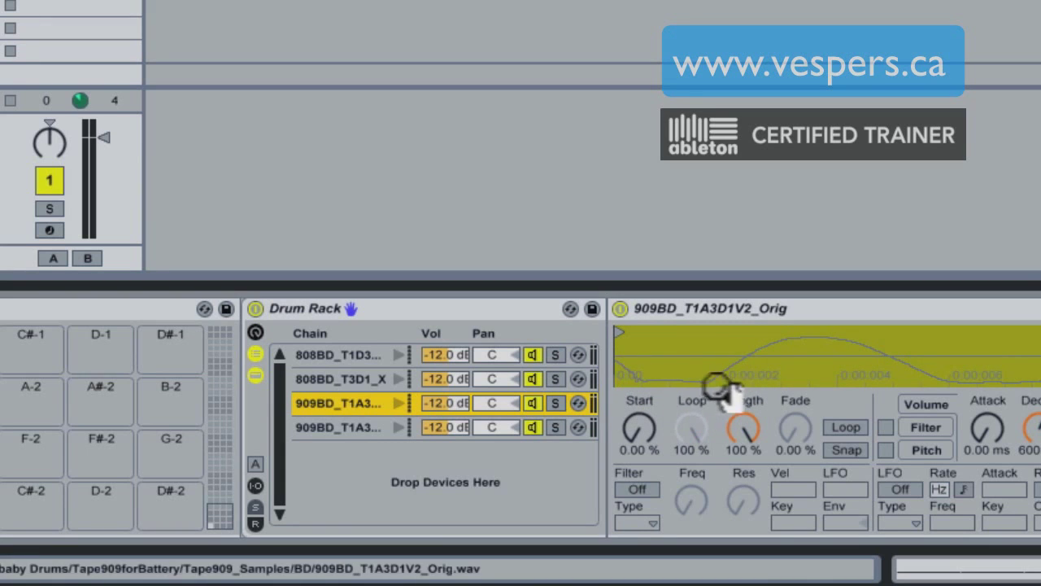
pyautogui.click(339, 428)
pyautogui.moveTo(618, 338); pyautogui.dragTo(619, 358)
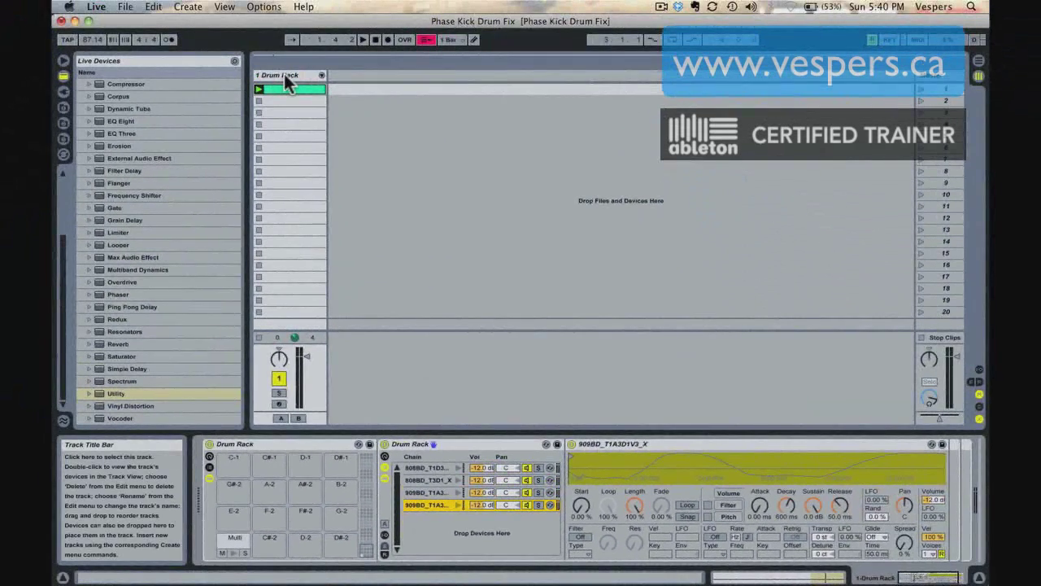
# - Duplicate the Drum Rack track, stop the original track's clip and mute the original track
pyautogui.click(283, 75)
pyautogui.press('super+d')
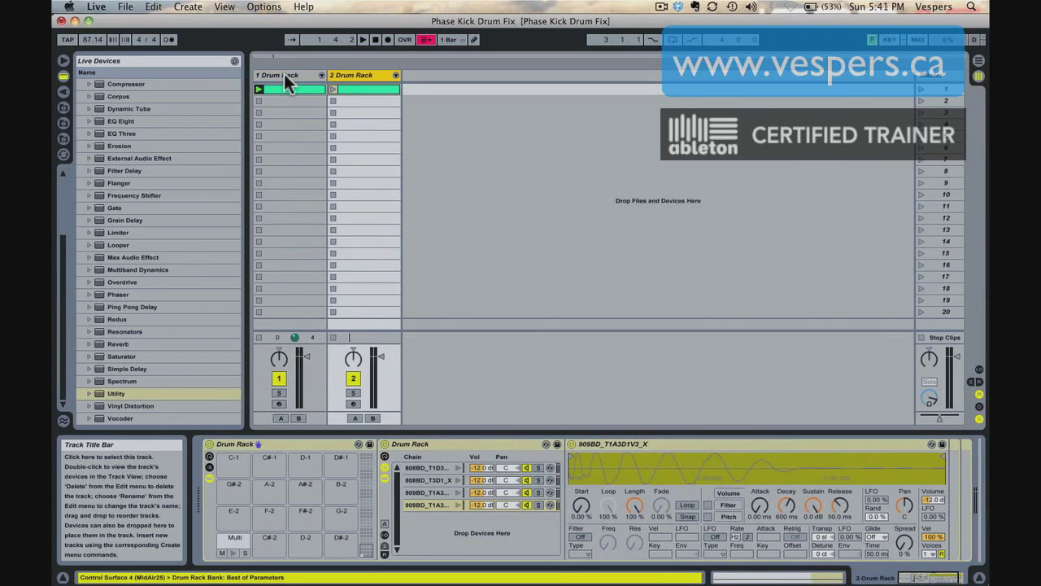
pyautogui.click(259, 336)
pyautogui.click(279, 378)
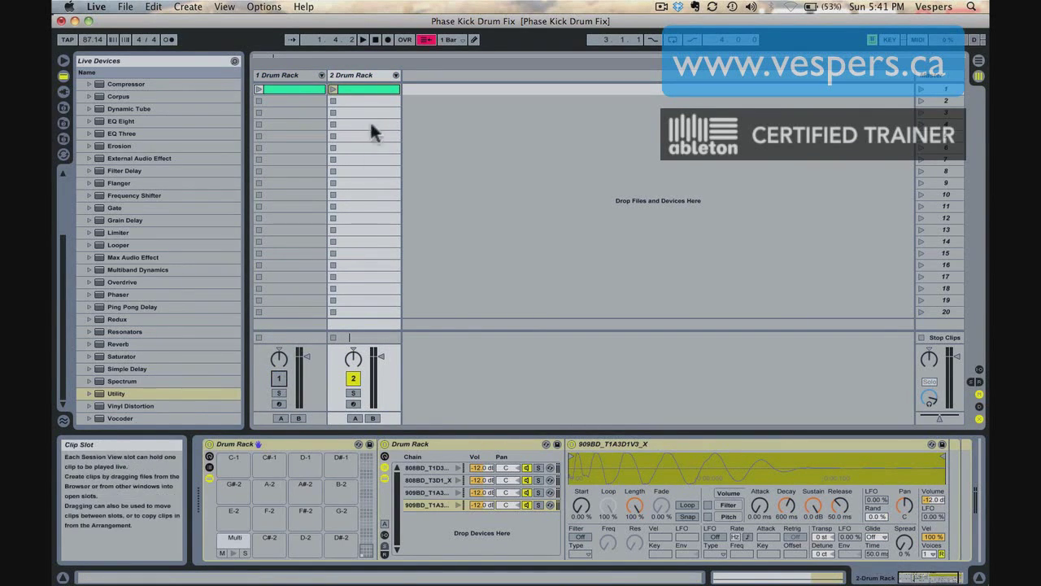
# - In the duplicate track, move the sample start of 909BD_T1A3D1V2_Orig to its first rising zero crossing, between 0.002 and 0.003 s
pyautogui.click(356, 76)
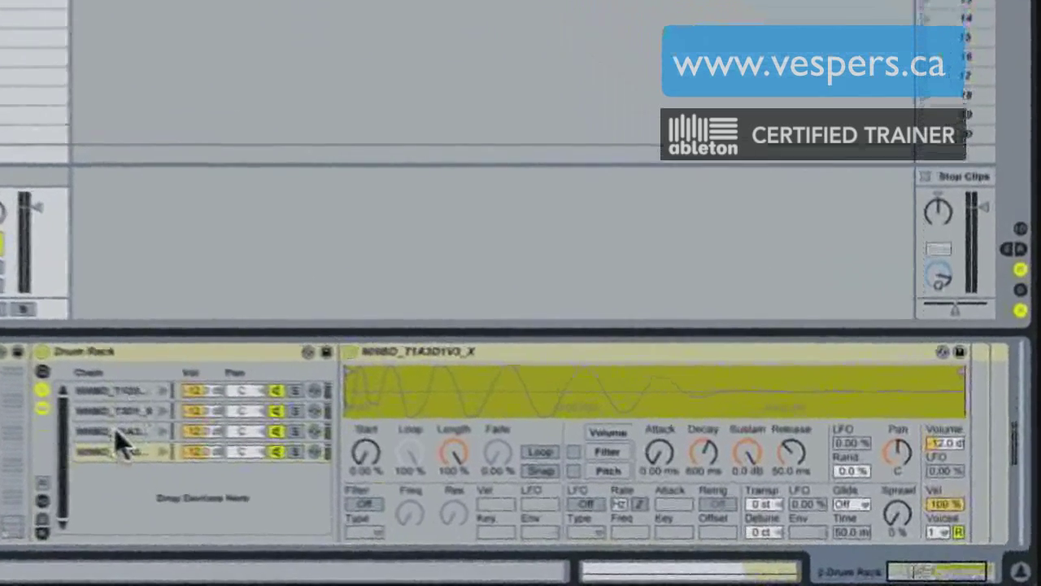
pyautogui.click(426, 493)
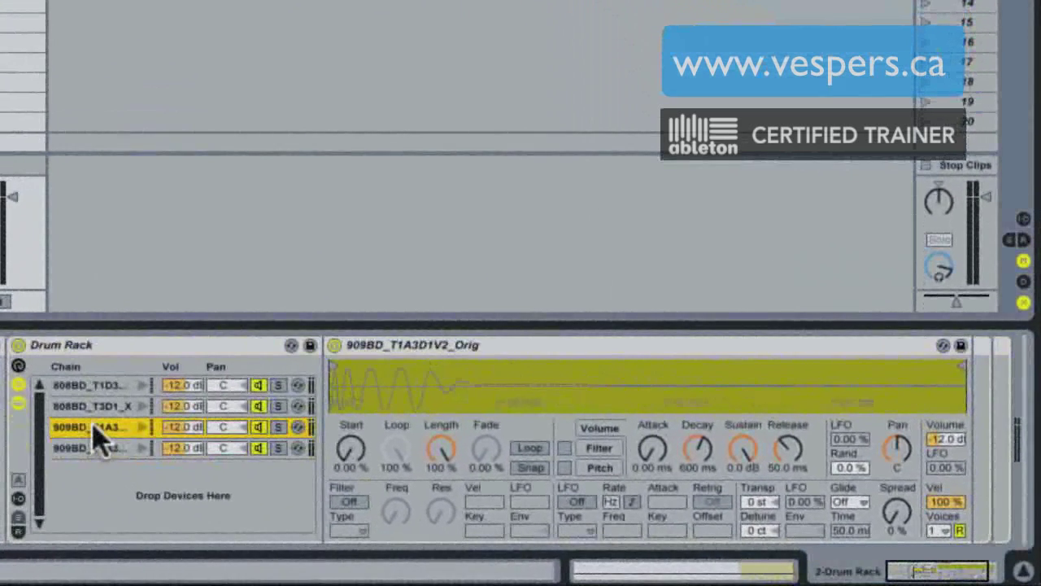
pyautogui.moveTo(341, 388)
pyautogui.mouseDown()
pyautogui.moveTo(341, 406)
pyautogui.moveTo(333, 383)
pyautogui.mouseUp()
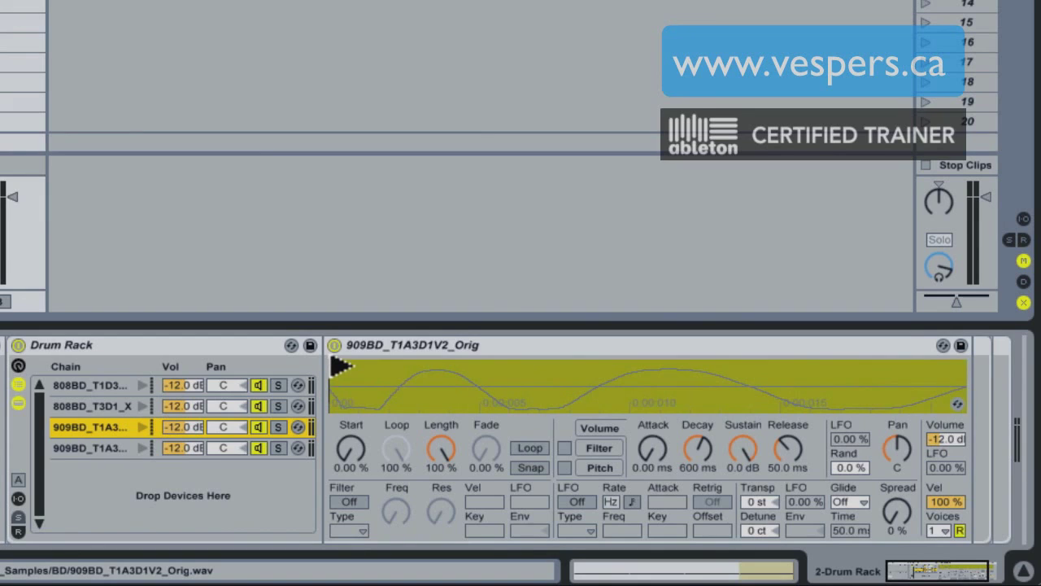
pyautogui.moveTo(340, 367)
pyautogui.mouseDown()
pyautogui.moveTo(410, 368)
pyautogui.moveTo(412, 413)
pyautogui.mouseUp()
pyautogui.click(281, 498)
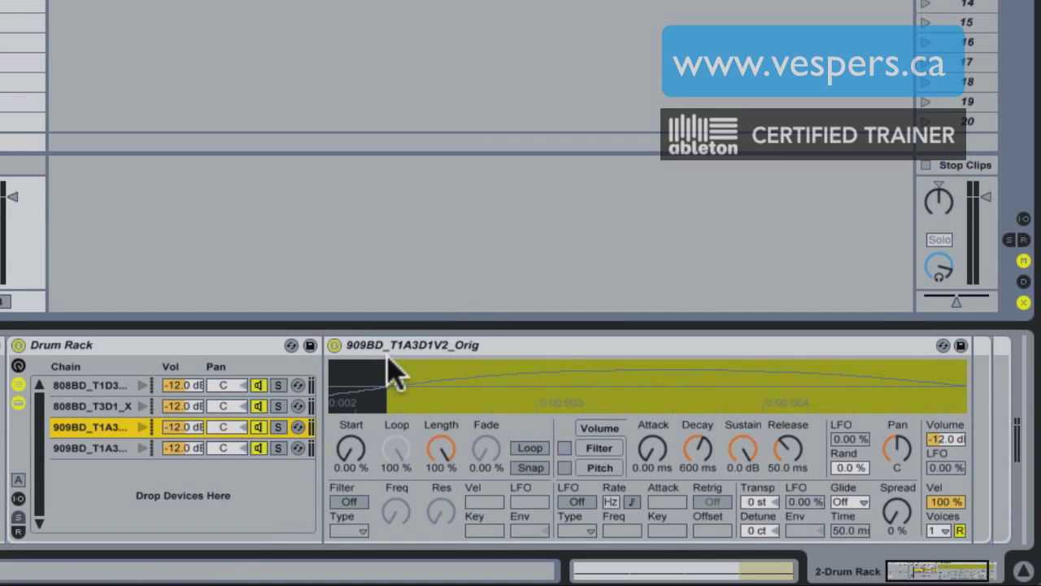
pyautogui.moveTo(396, 364)
pyautogui.mouseDown()
pyautogui.moveTo(406, 365)
pyautogui.moveTo(390, 362)
pyautogui.moveTo(399, 436)
pyautogui.moveTo(395, 398)
pyautogui.mouseUp()
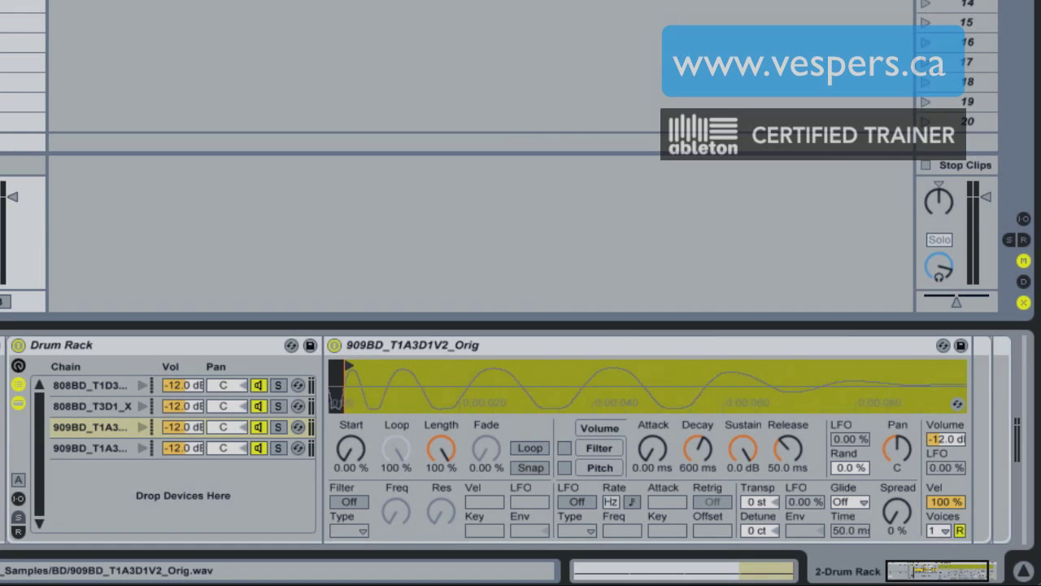
# - Move the sample start of 909BD_T1A3D1V3_X to its first rising zero crossing and launch the duplicate track's clip
pyautogui.click(109, 449)
pyautogui.moveTo(351, 388); pyautogui.dragTo(352, 413)
pyautogui.moveTo(339, 370)
pyautogui.mouseDown()
pyautogui.moveTo(539, 380)
pyautogui.moveTo(534, 368)
pyautogui.moveTo(543, 367)
pyautogui.mouseUp()
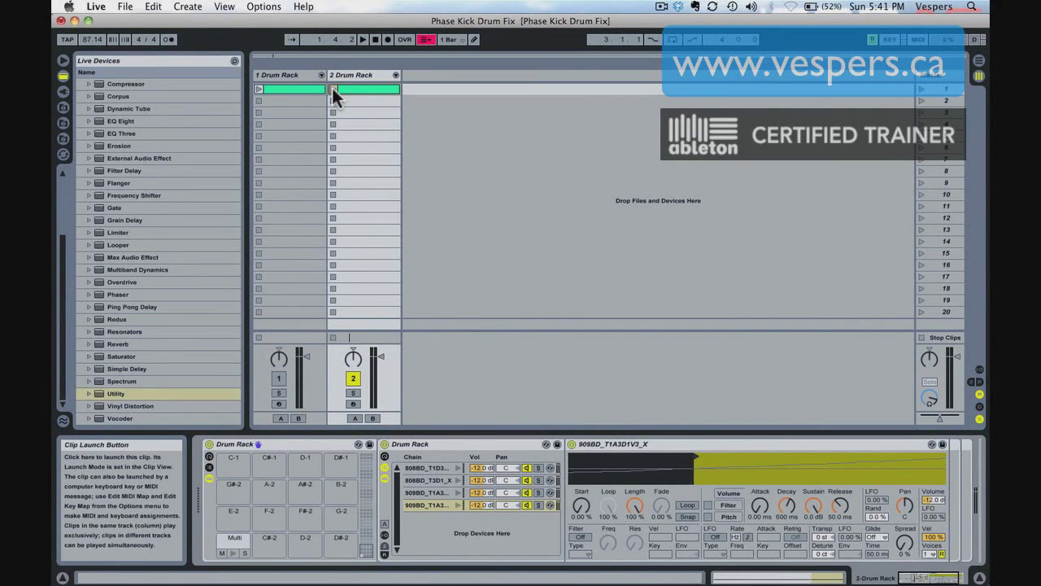
pyautogui.click(332, 88)
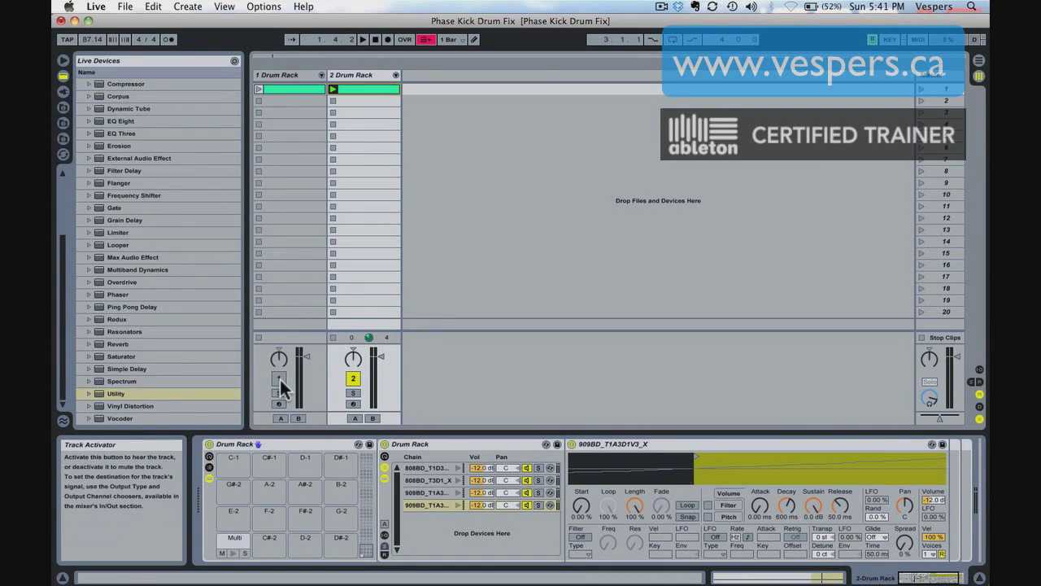
# - Map the computer key 1 to the track activators of both Drum Rack tracks
pyautogui.press('super+k')
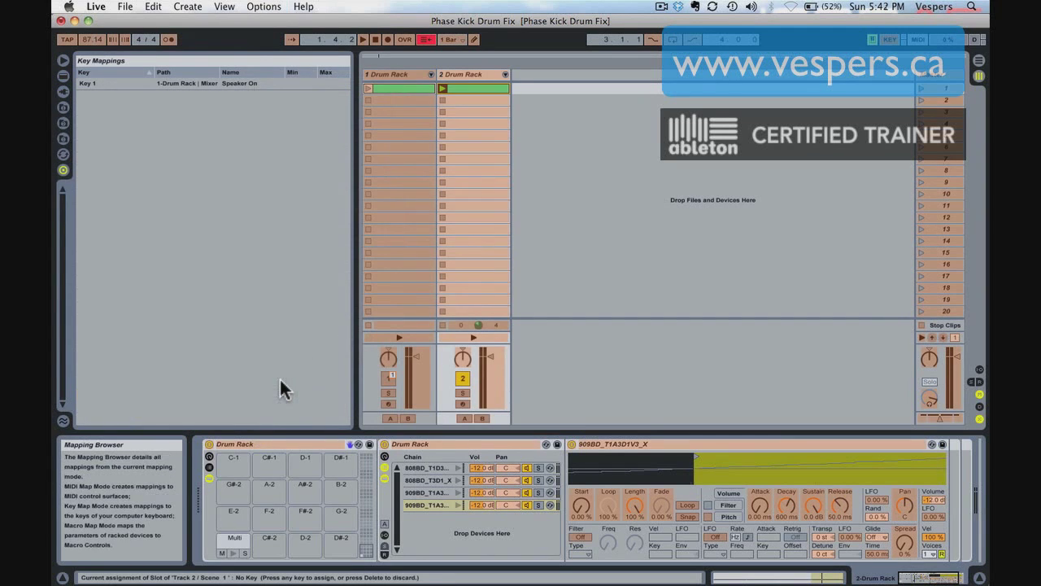
pyautogui.click(389, 378)
pyautogui.press('1')
pyautogui.click(462, 378)
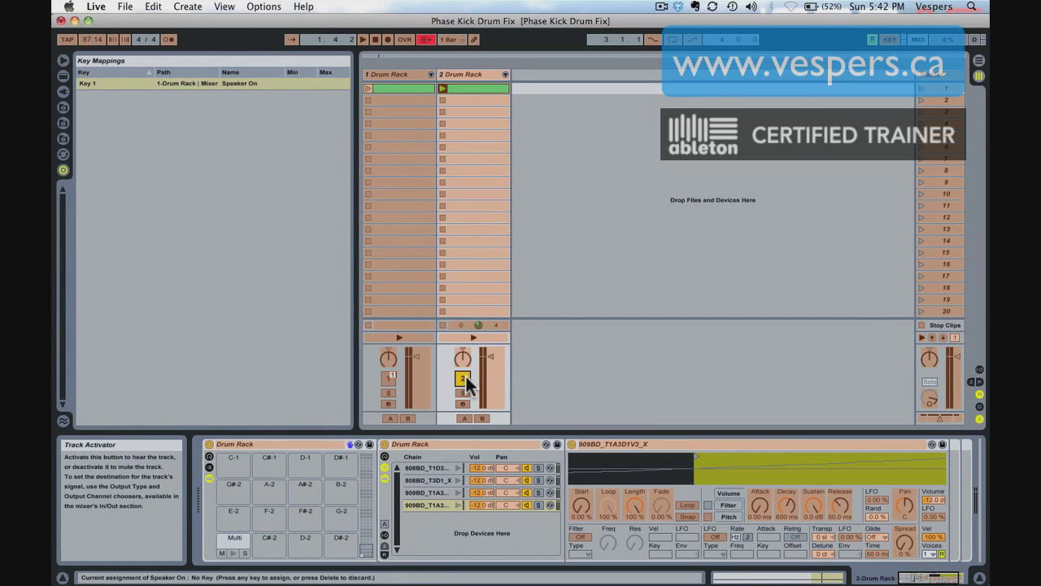
pyautogui.press('1')
pyautogui.press('super+k')
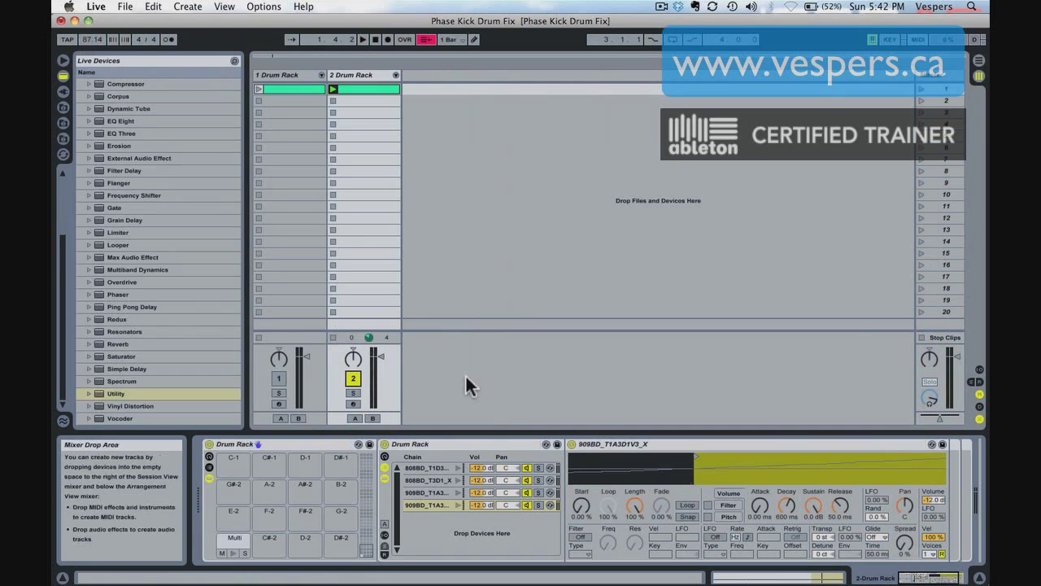
# - Toggle between the original and duplicate tracks with the mapped activators and launch the original track's clip to compare them
pyautogui.press('1')
pyautogui.press('1')
pyautogui.press('1')
pyautogui.press('1')
pyautogui.press('1')
pyautogui.press('1')
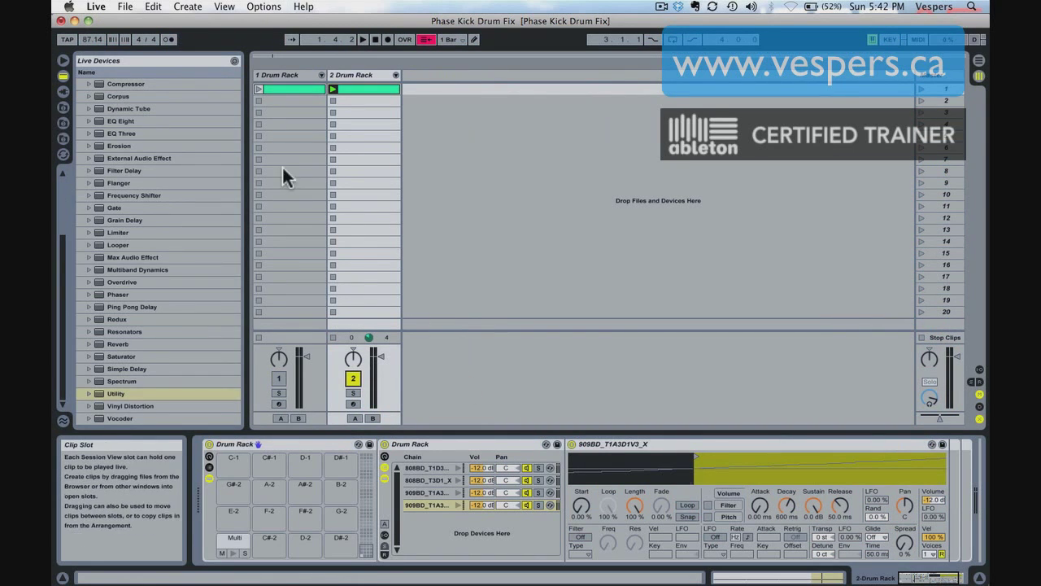
pyautogui.press('1')
pyautogui.click(258, 89)
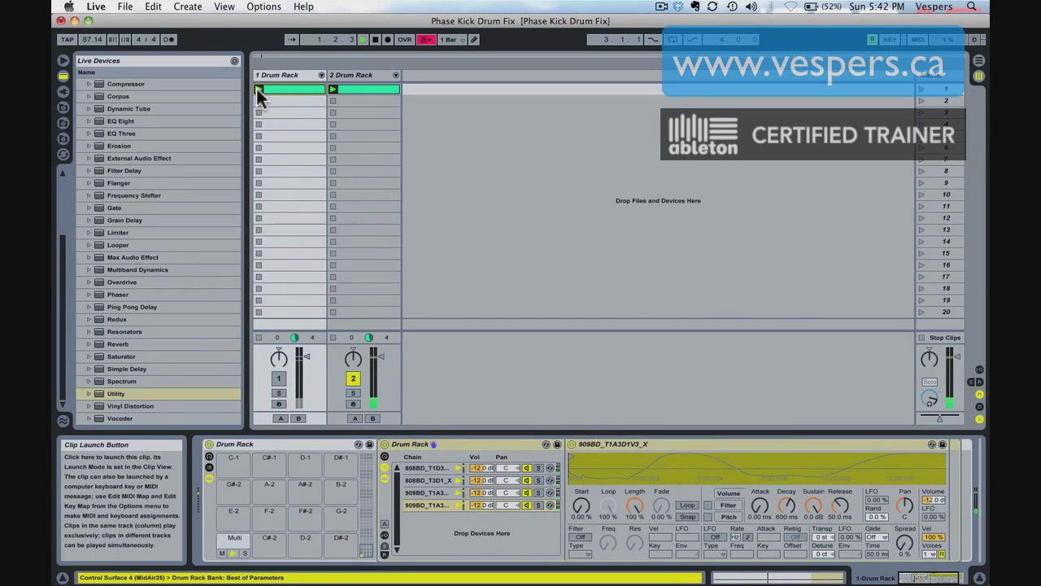